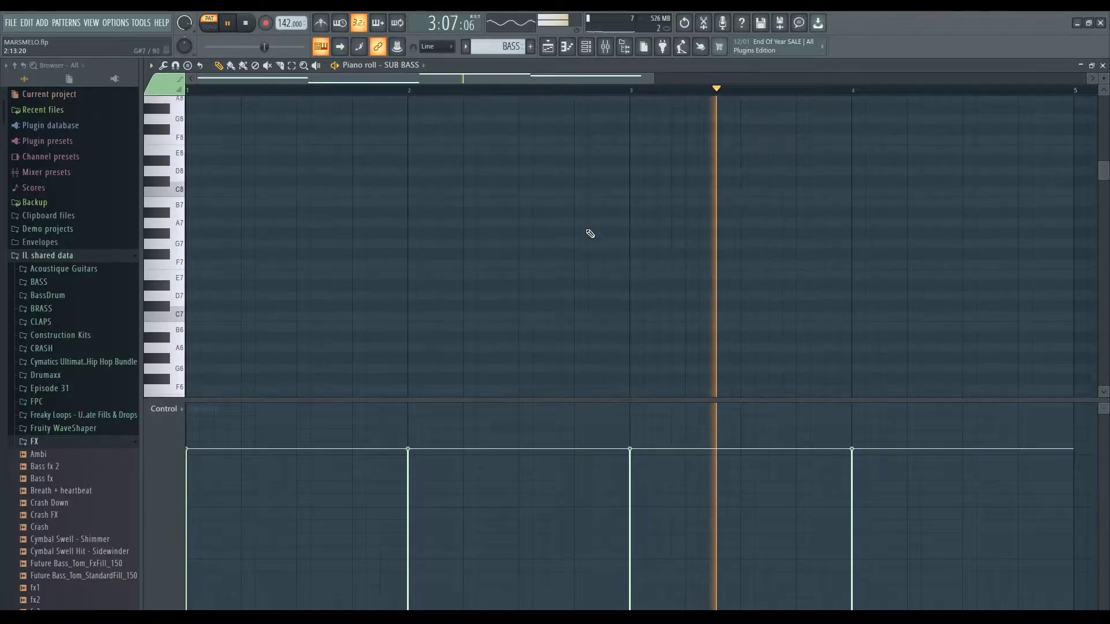
# Step: Examine the SUB BASS notes in the piano roll and bring up the channel rack
pyautogui.scroll(-10, 590, 237)
pyautogui.scroll(3, 636, 254)
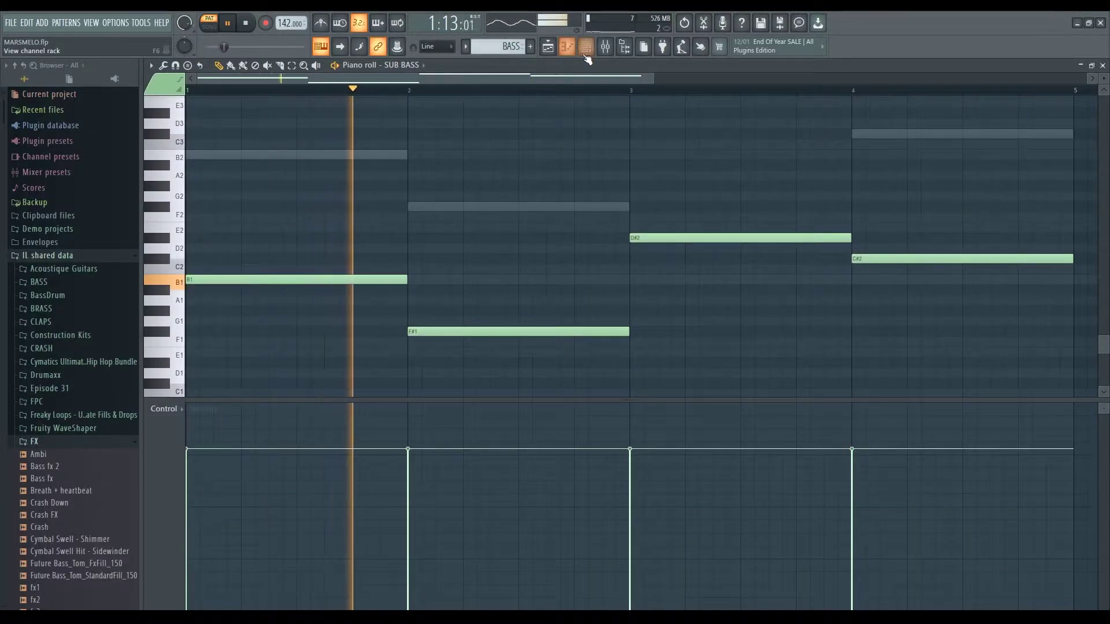
pyautogui.press('F6')
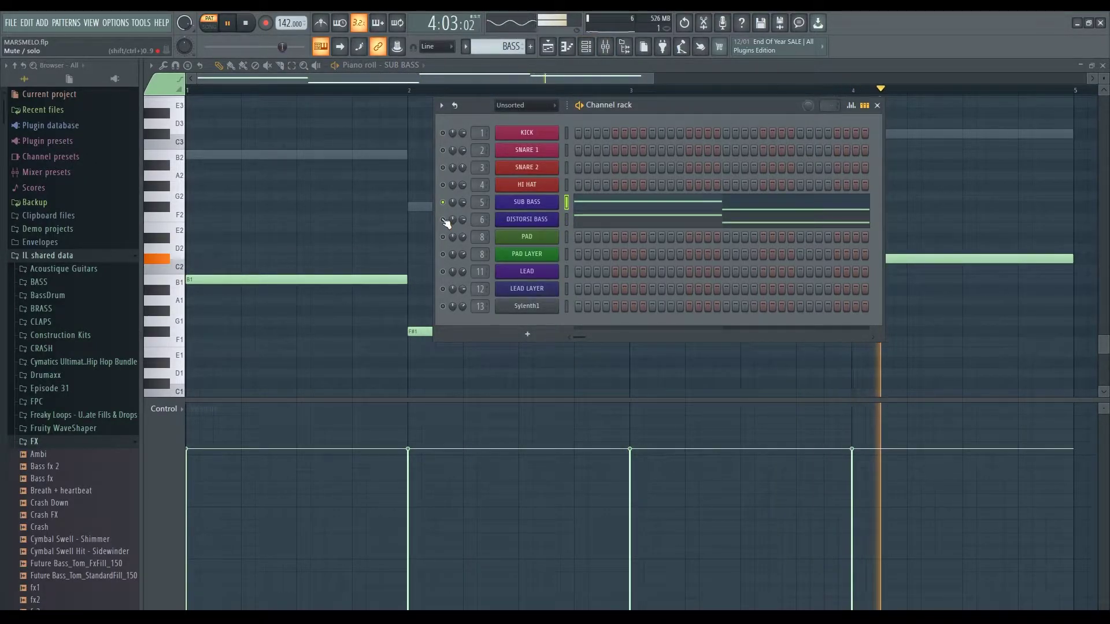
pyautogui.scroll(-1, 345, 230)
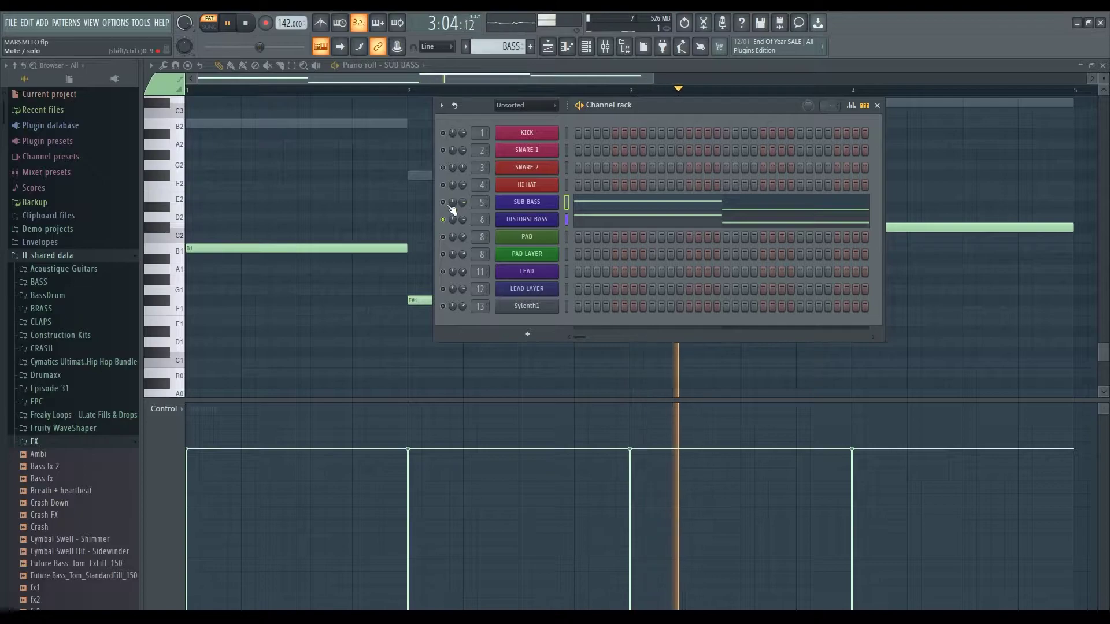
# Step: Show the BASS GROUP track in the mixer and open its Fruity Limiter and Soundgoodizer effects
pyautogui.click(605, 49)
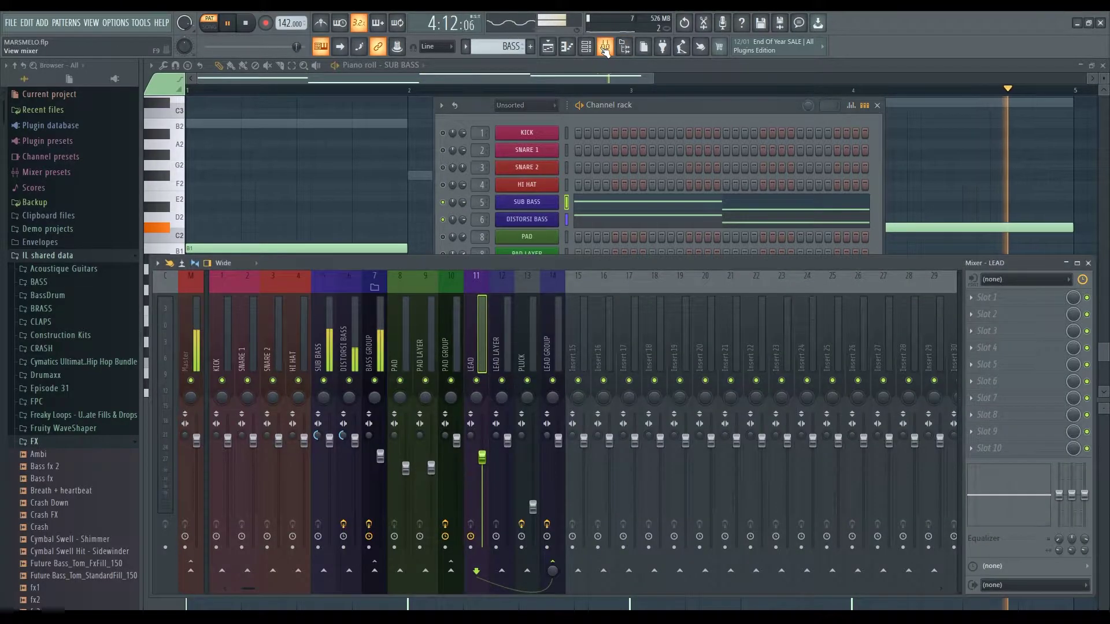
pyautogui.click(370, 308)
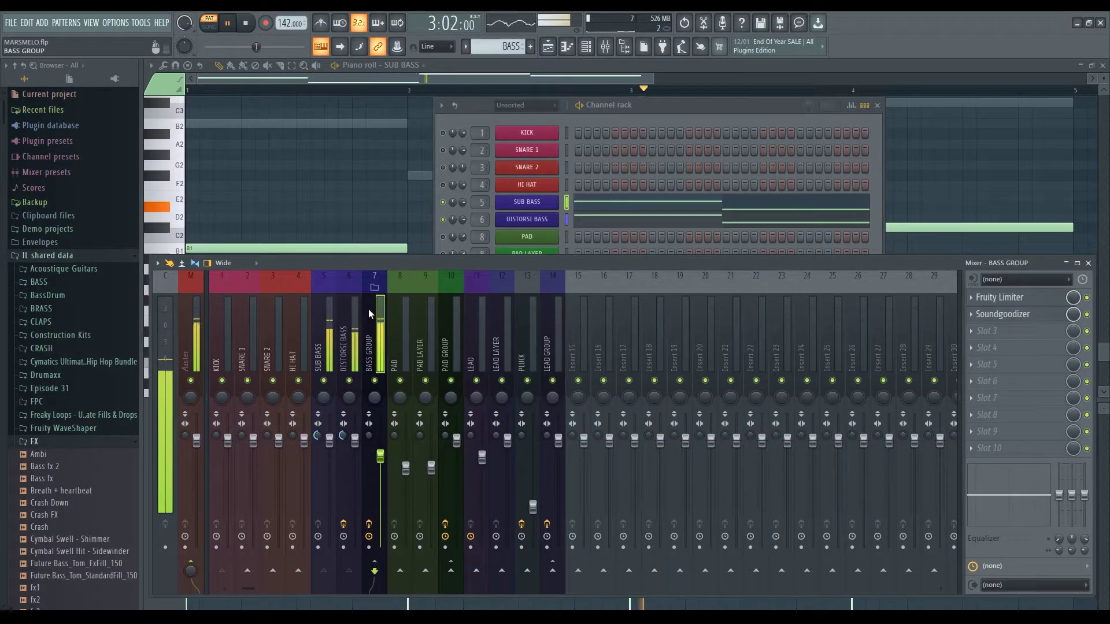
pyautogui.click(979, 299)
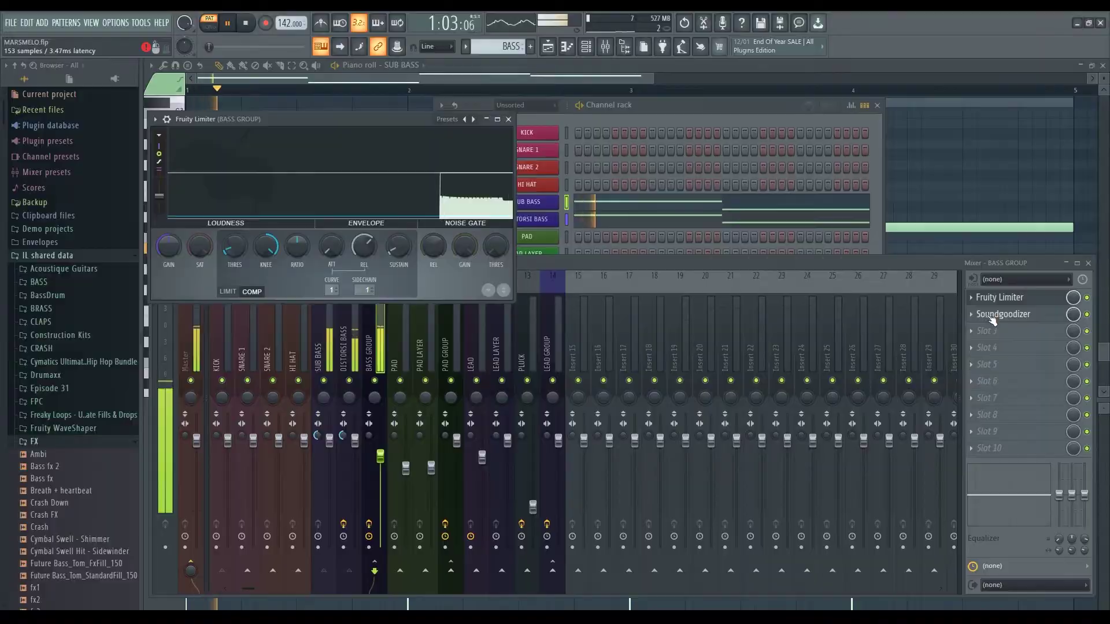
pyautogui.click(992, 315)
pyautogui.moveTo(243, 139); pyautogui.dragTo(659, 124)
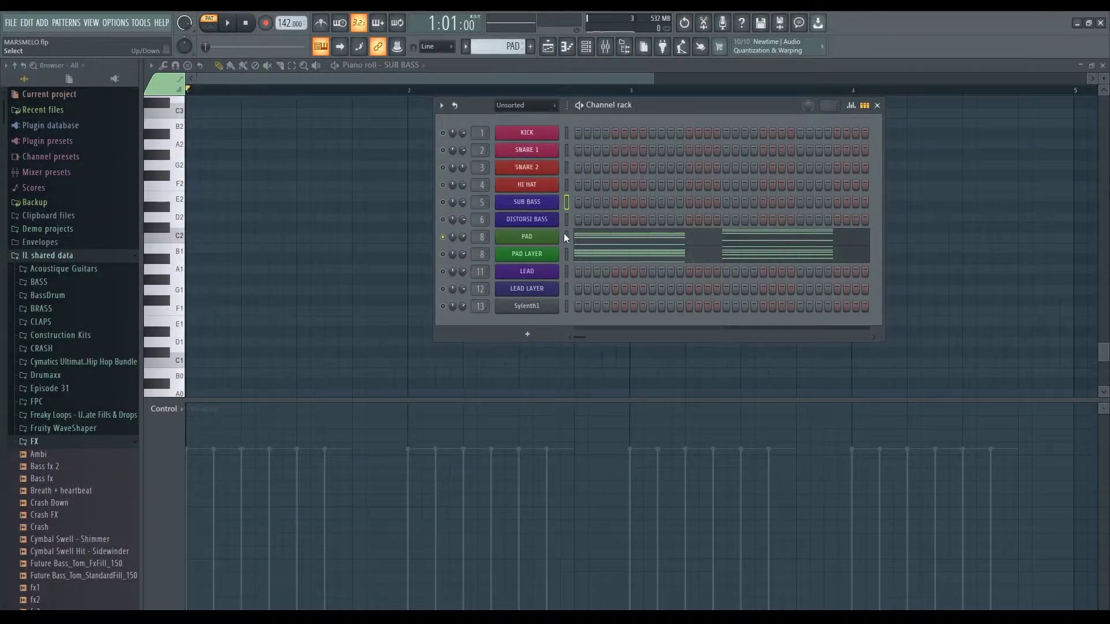
# Step: Play the PAD pattern and examine the PAD channel's chord notes in the piano roll
pyautogui.press('space')
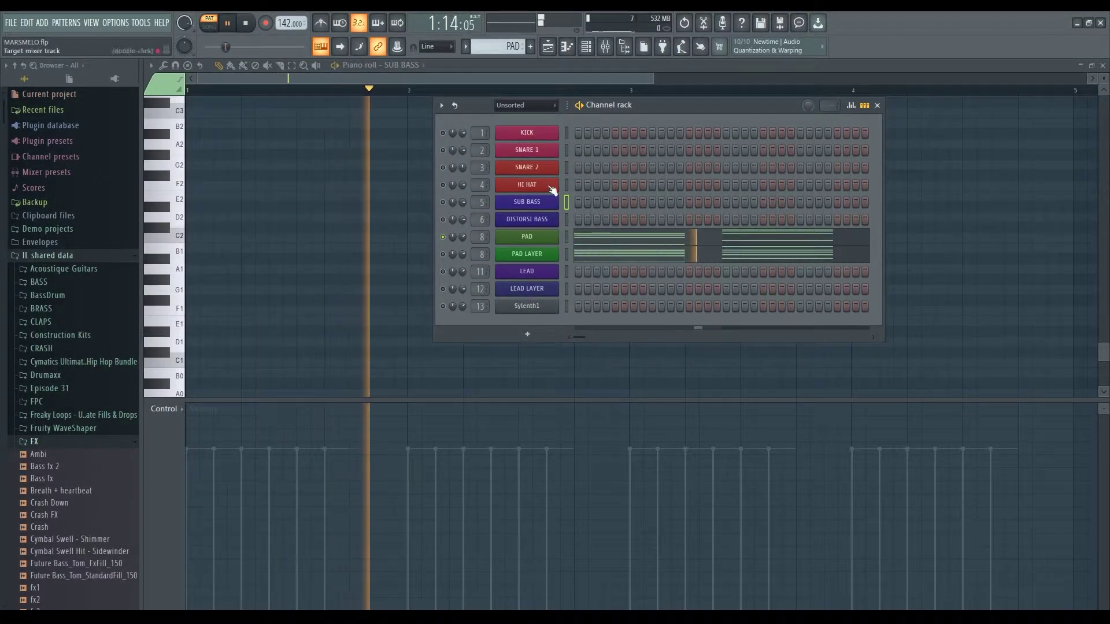
pyautogui.scroll(10, 364, 300)
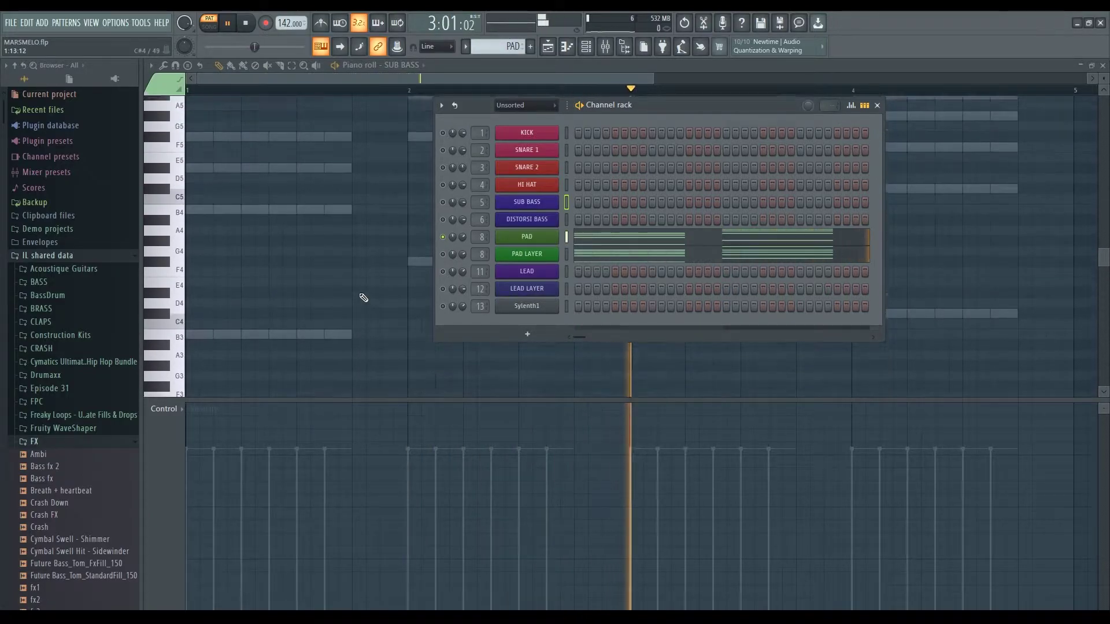
pyautogui.scroll(5, 363, 297)
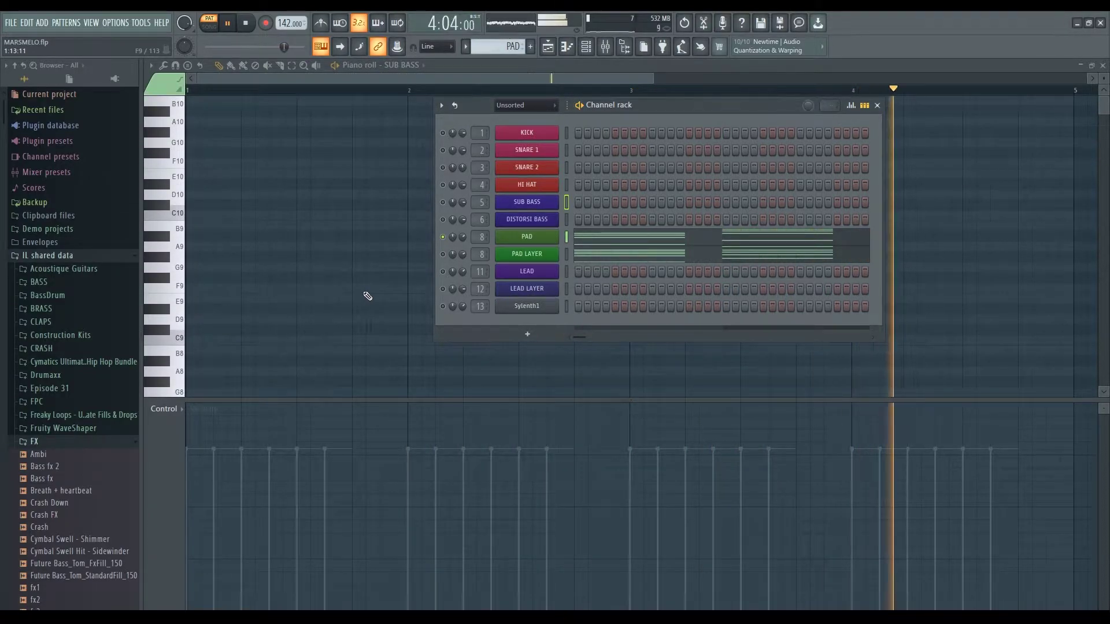
pyautogui.click(624, 238)
pyautogui.press('space')
pyautogui.scroll(3, 716, 347)
pyautogui.press('space')
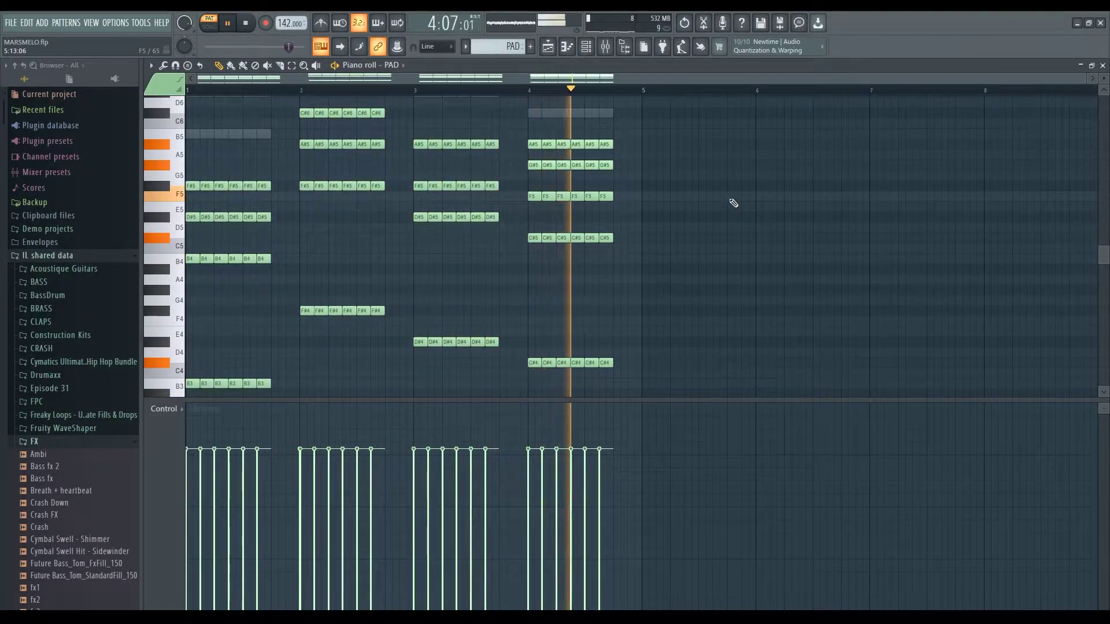
pyautogui.scroll(1, 711, 166)
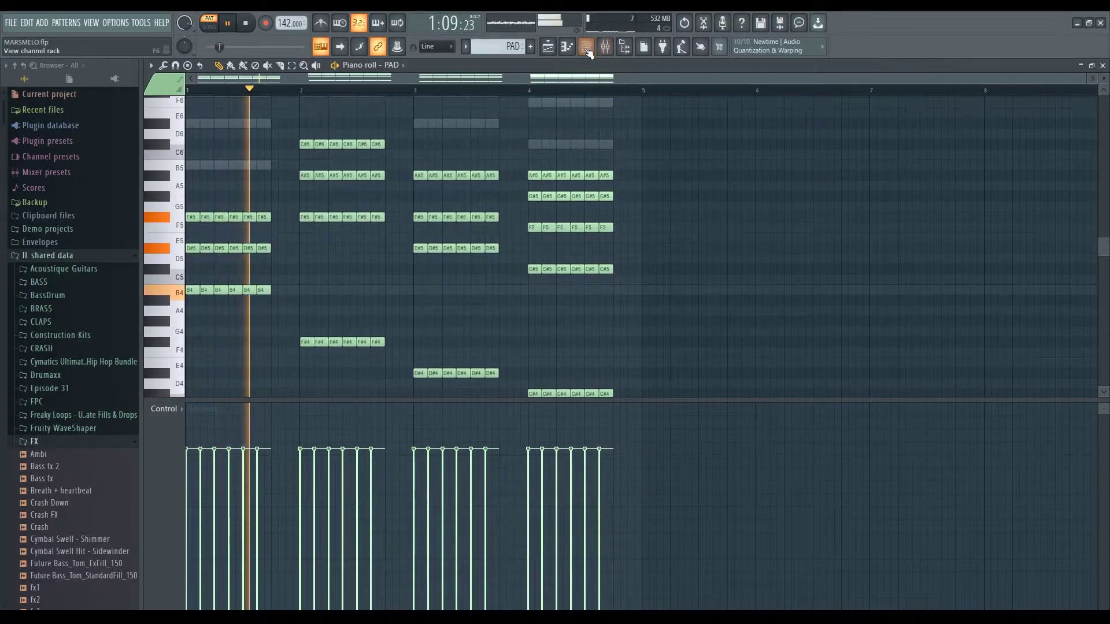
# Step: Listen to the PAD LAYER channel without the PAD channel and examine its chord notes in the piano roll
pyautogui.click(587, 50)
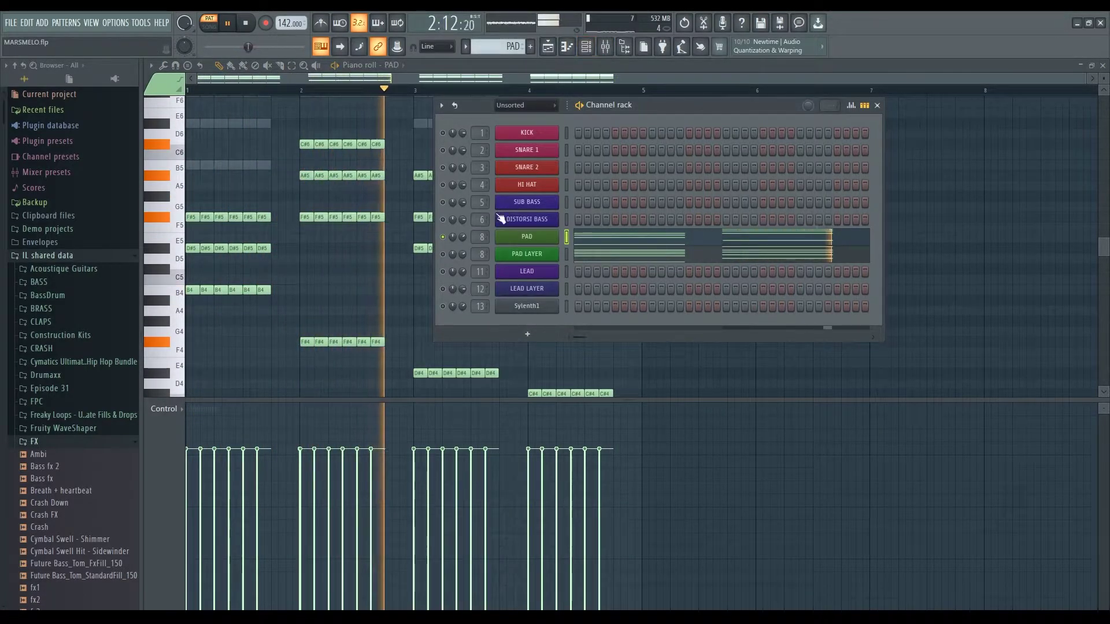
pyautogui.click(443, 254)
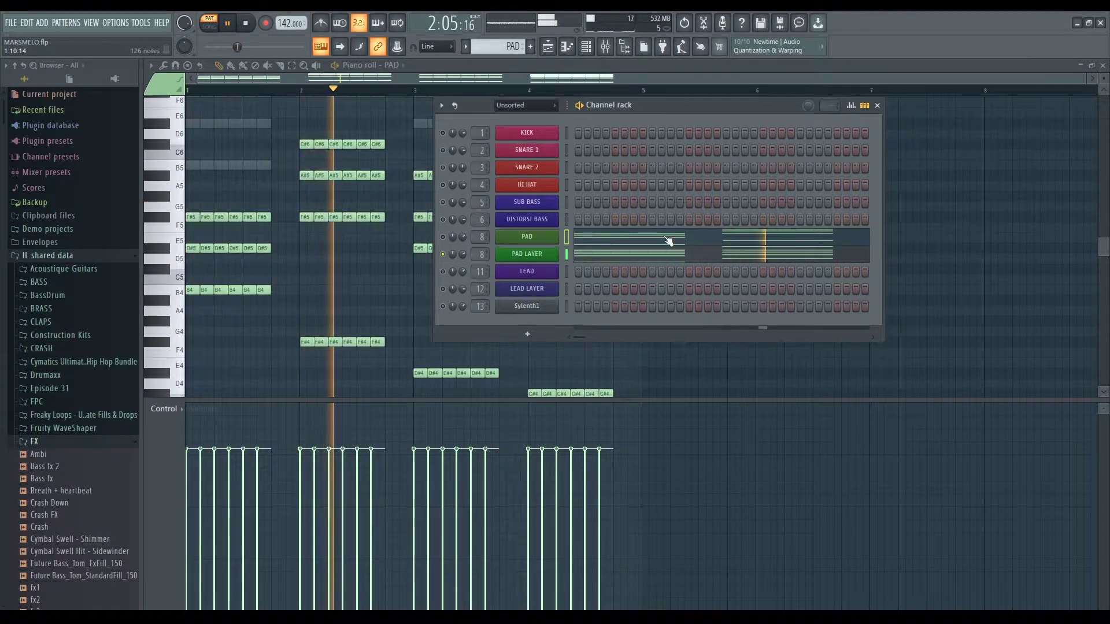
pyautogui.click(640, 255)
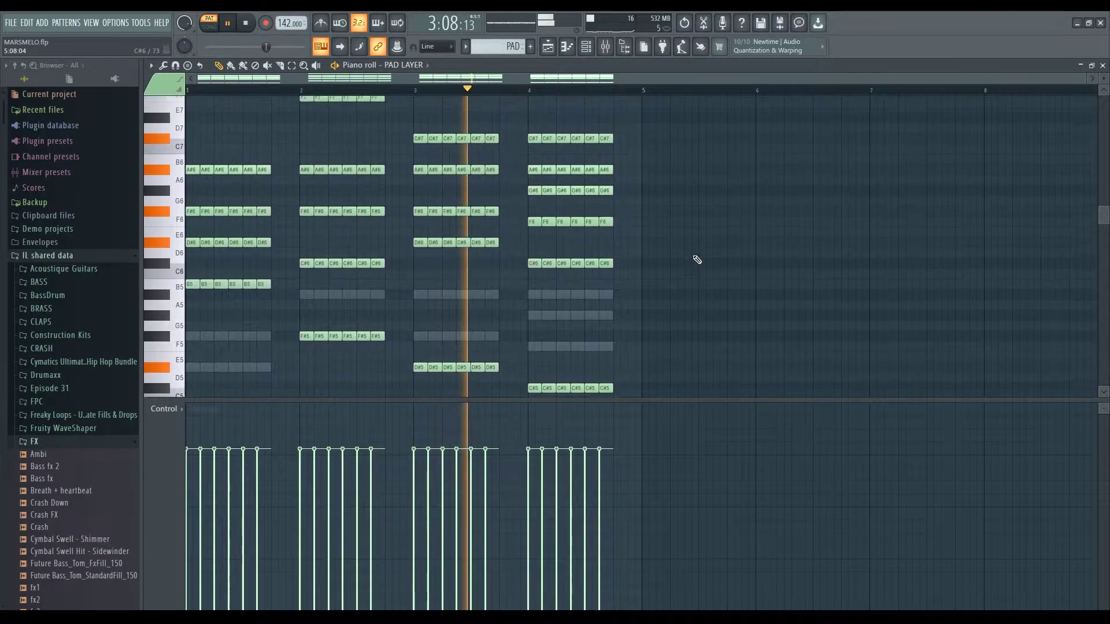
pyautogui.scroll(-2, 697, 260)
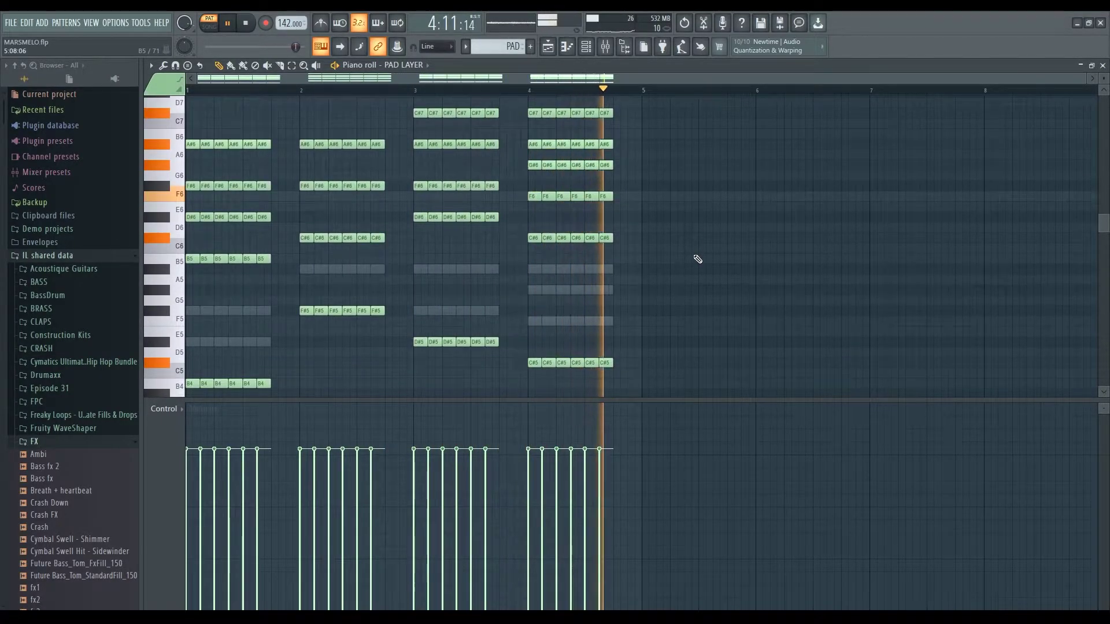
pyautogui.scroll(4, 698, 258)
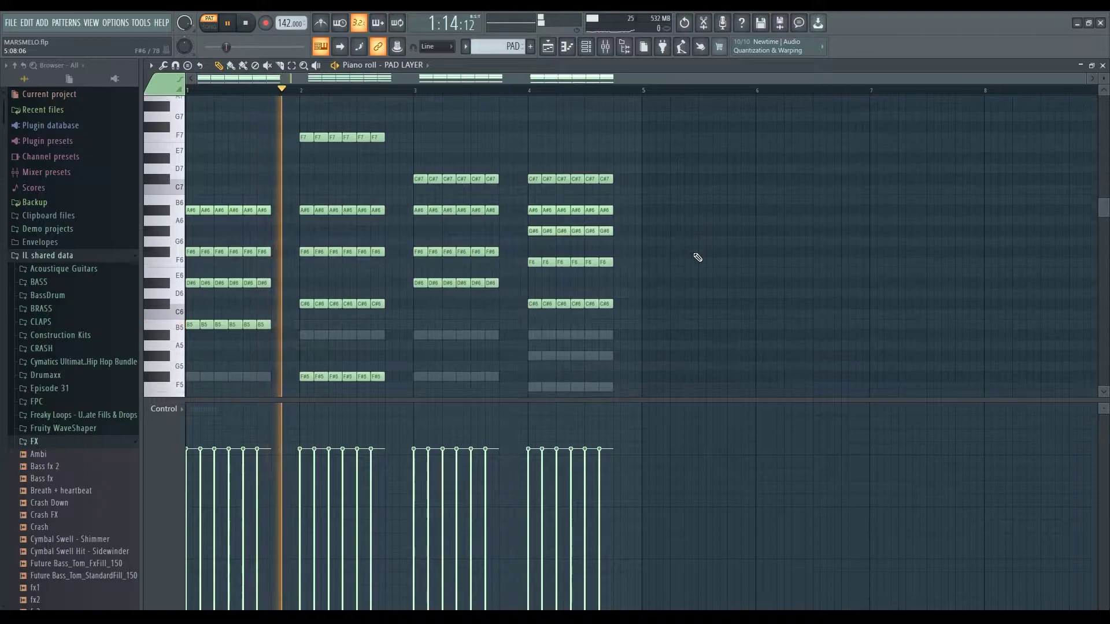
pyautogui.scroll(-2, 697, 257)
# Step: Shrink the piano roll's control lane to enlarge the note area and fit the four bars of PAD LAYER chords
pyautogui.moveTo(736, 403); pyautogui.dragTo(742, 554)
pyautogui.scroll(2, 763, 436)
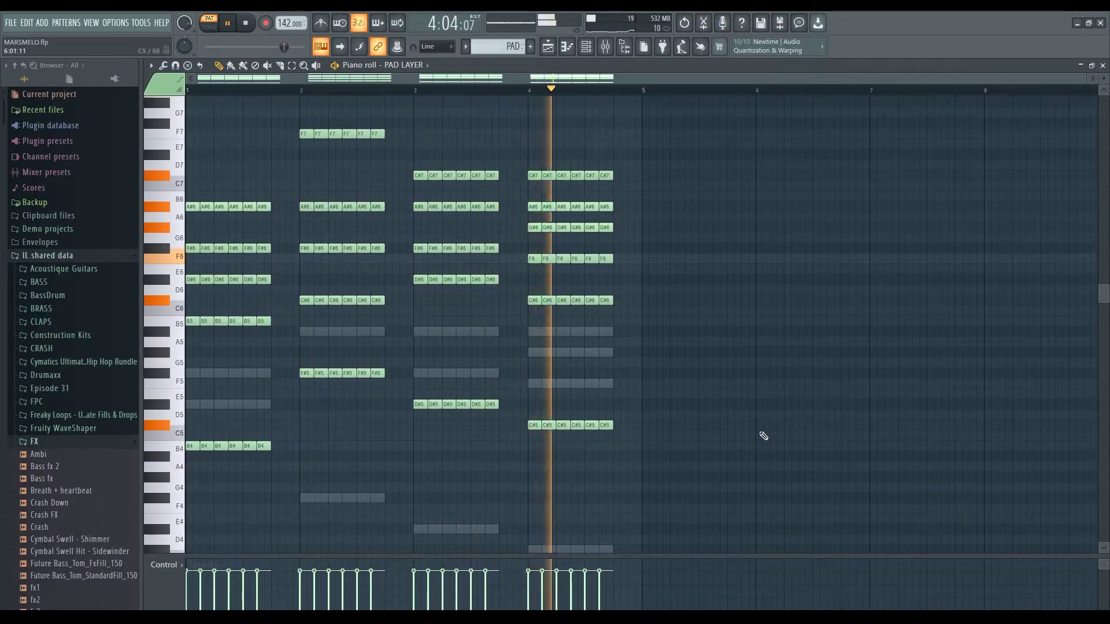
pyautogui.scroll(4, 601, 298)
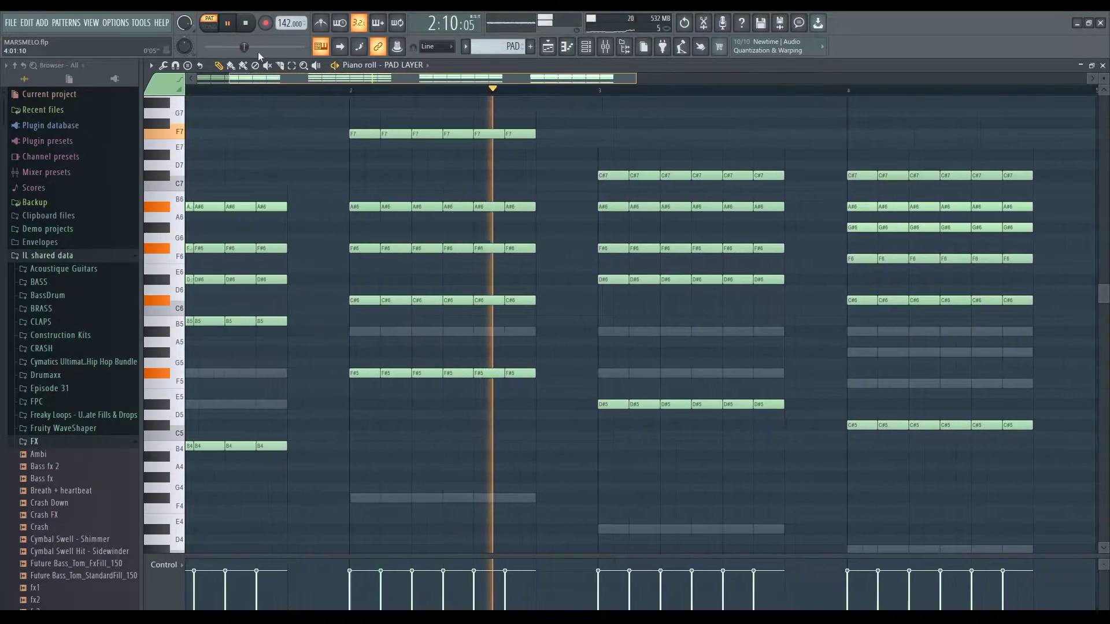
pyautogui.scroll(-2, 257, 118)
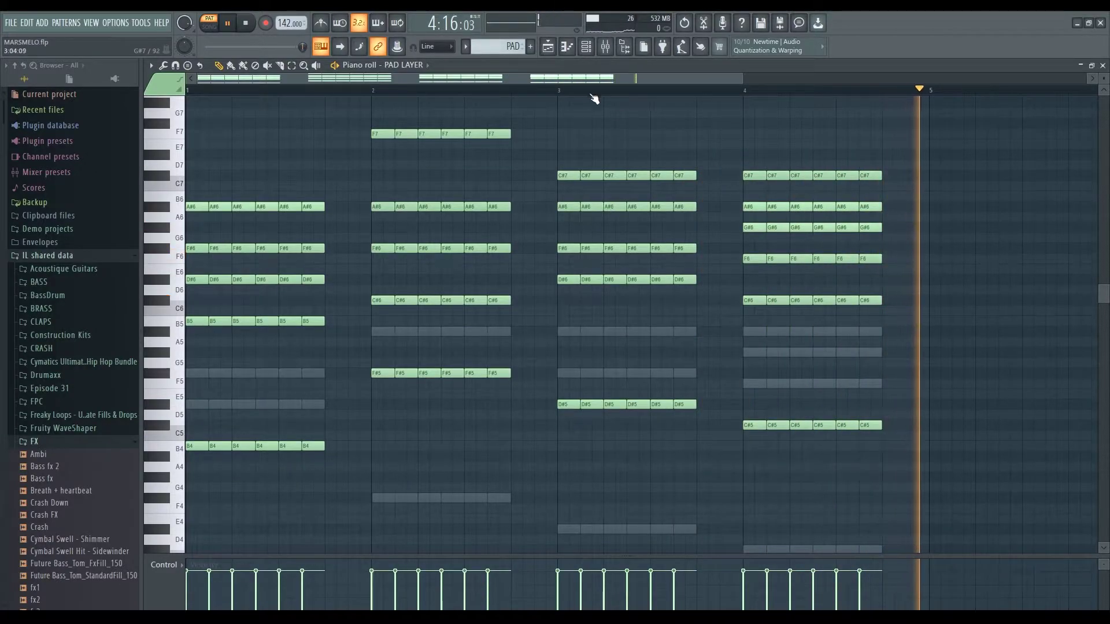
# Step: Unmute the PAD channel so it plays together with PAD LAYER, and close the channel rack
pyautogui.click(586, 46)
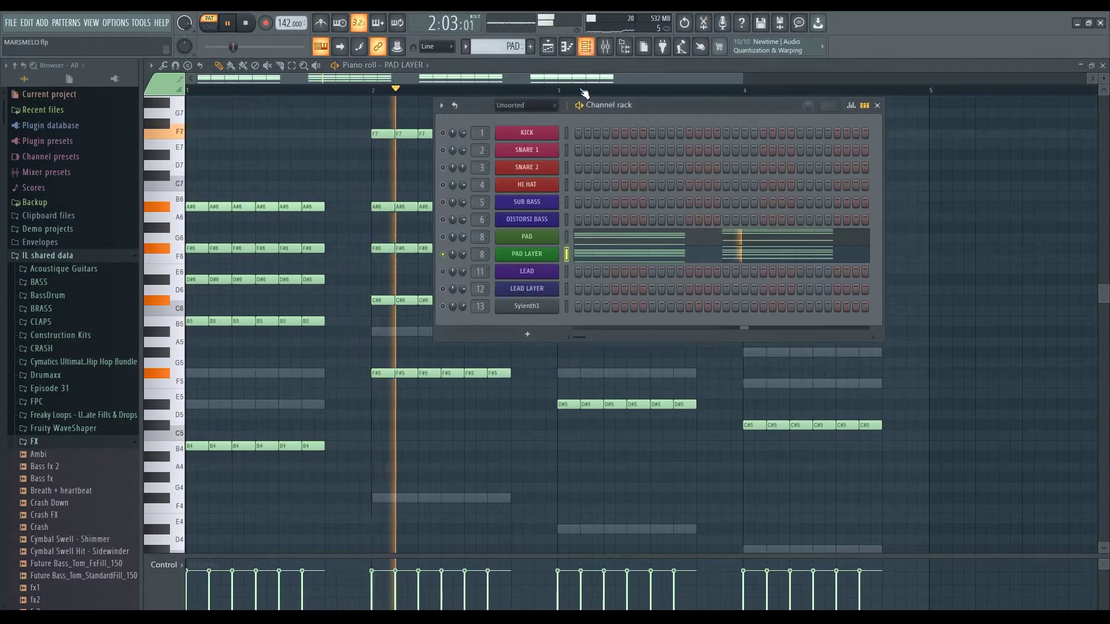
pyautogui.click(442, 237)
pyautogui.moveTo(616, 102); pyautogui.dragTo(744, 102)
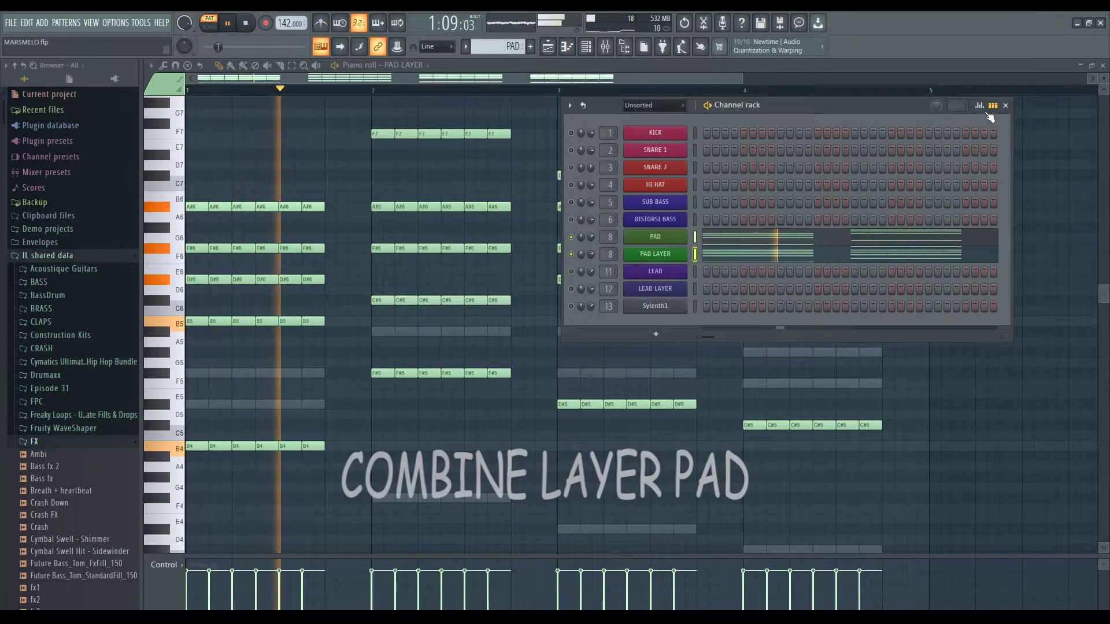
pyautogui.click(1005, 105)
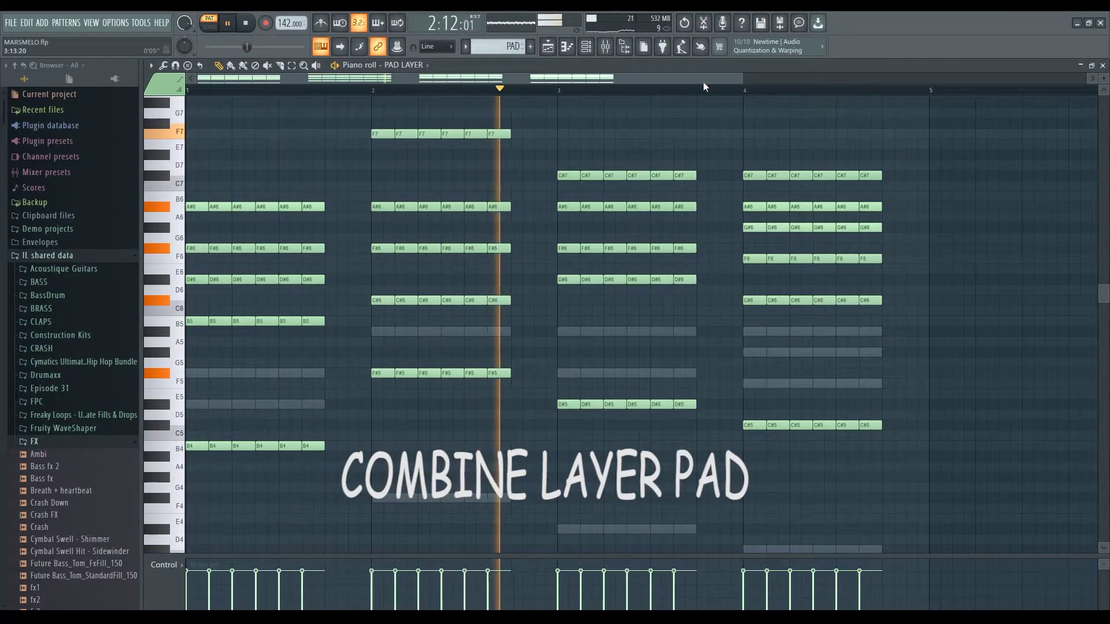
# Step: Show the PAD GROUP track in the mixer and open the effect in its first slot
pyautogui.press('F9')
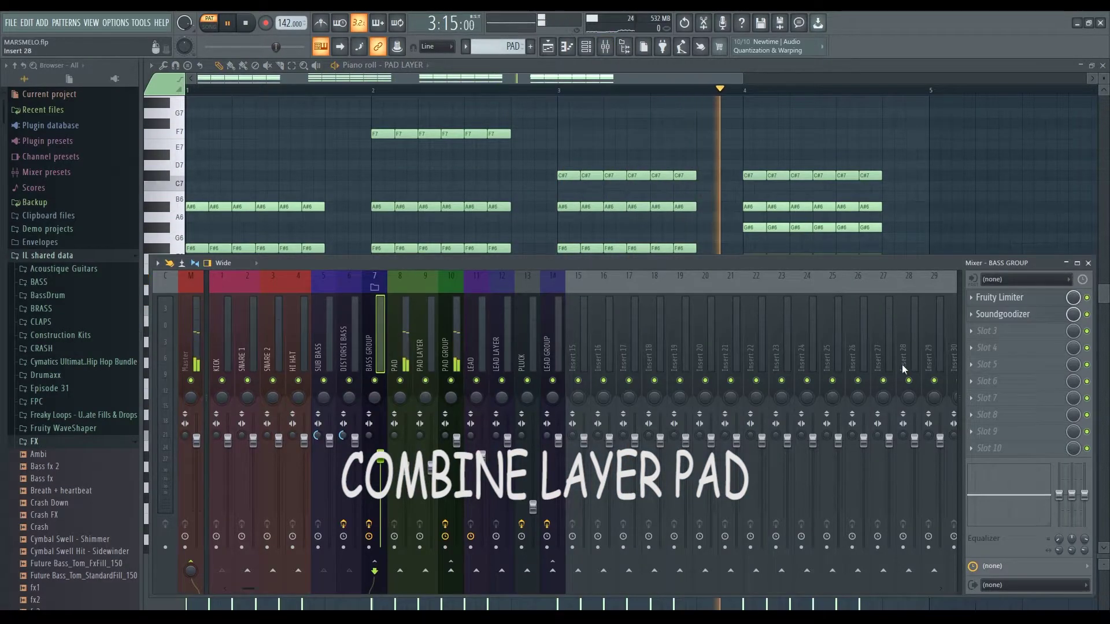
pyautogui.click(445, 318)
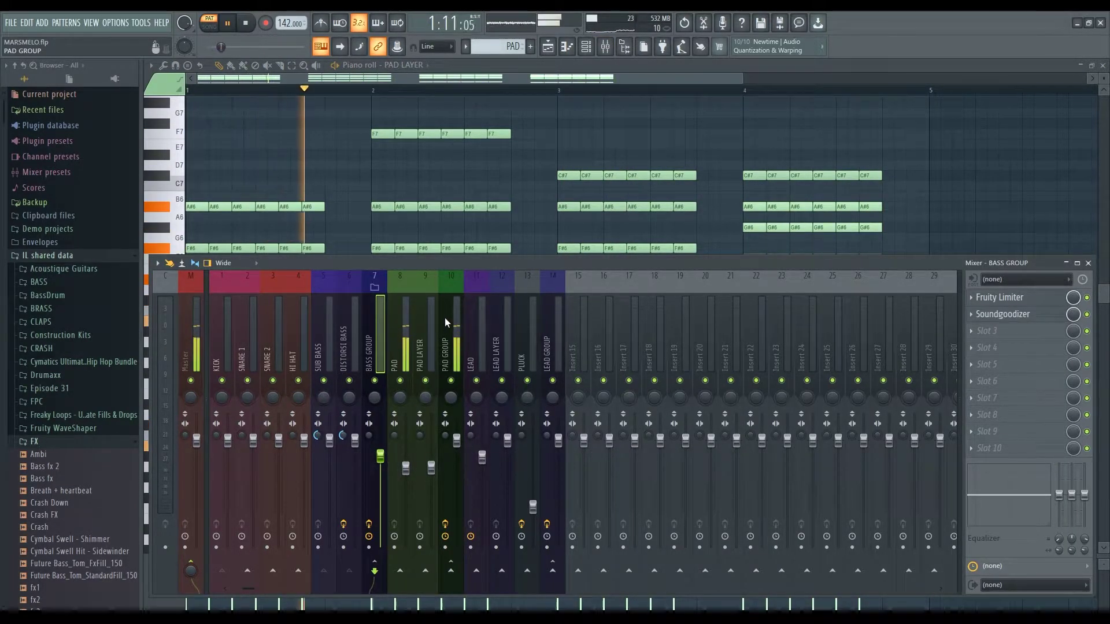
pyautogui.click(1011, 298)
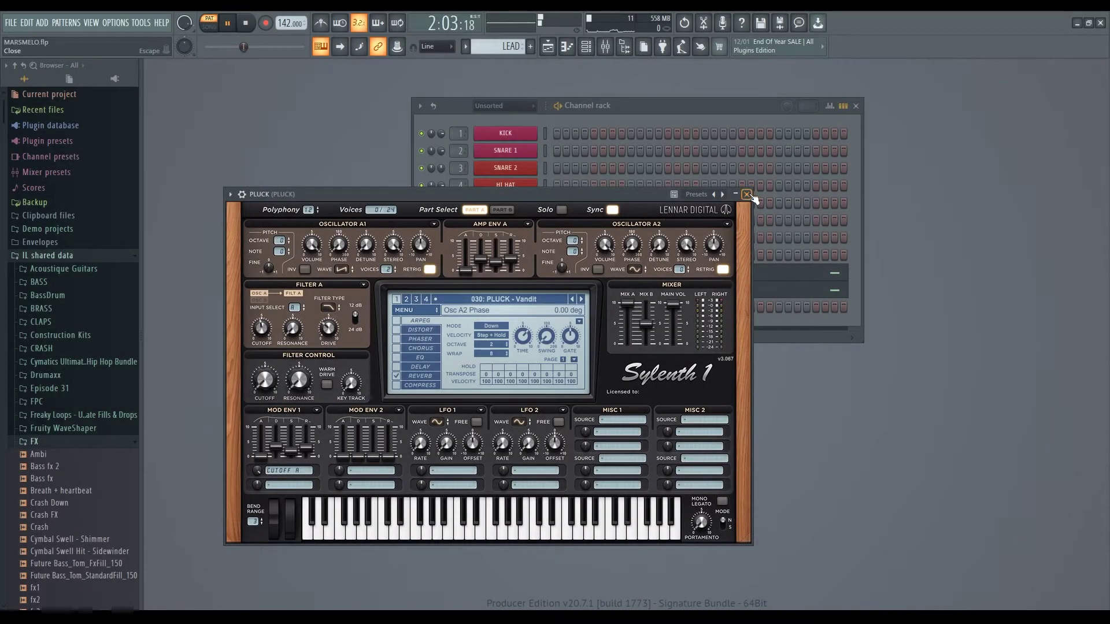
# Step: Close the PLUCK synth and examine the PLUCK channel's chord notes in the piano roll
pyautogui.click(746, 195)
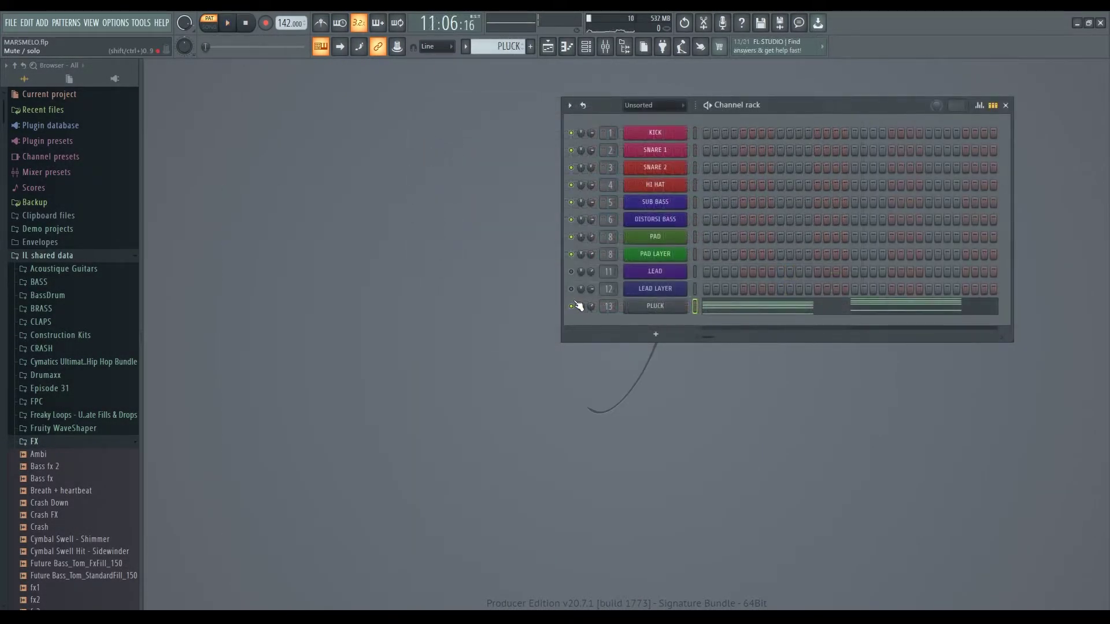
pyautogui.click(746, 309)
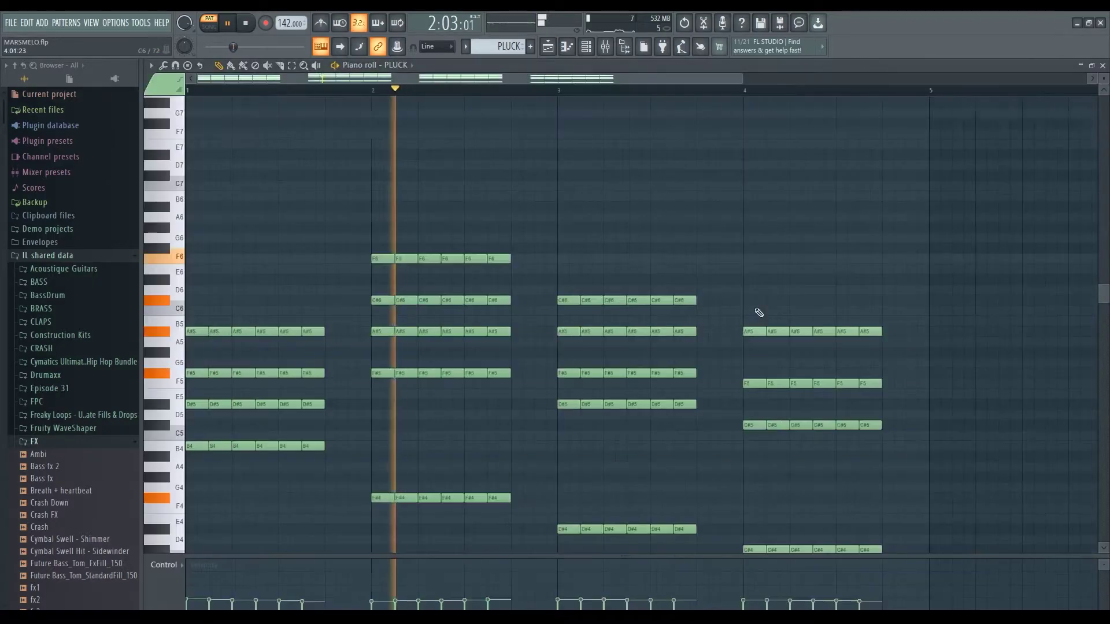
pyautogui.scroll(-2, 719, 264)
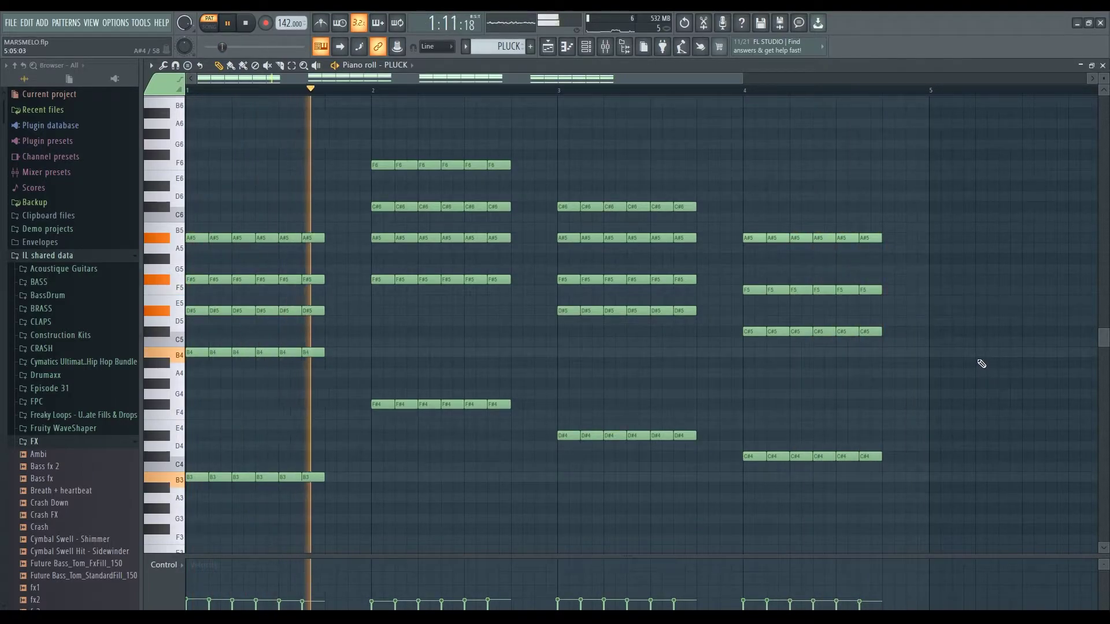
pyautogui.click(1102, 65)
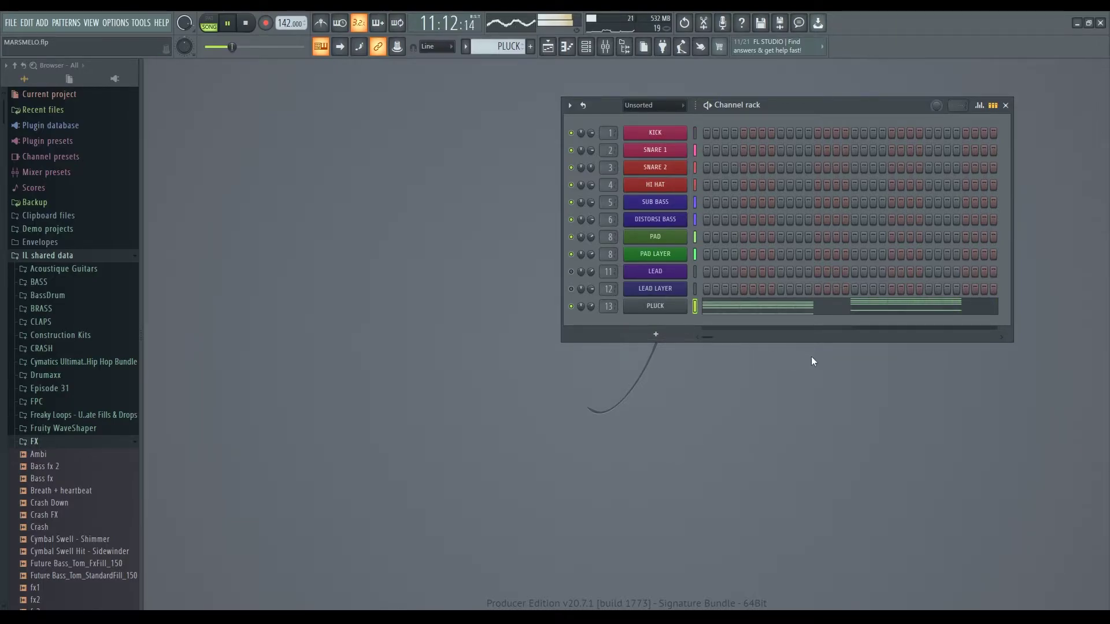
# Step: Close the LEAD piano roll and inspect the LEAD LAYER channel's Serum settings
pyautogui.moveTo(772, 108); pyautogui.dragTo(623, 110)
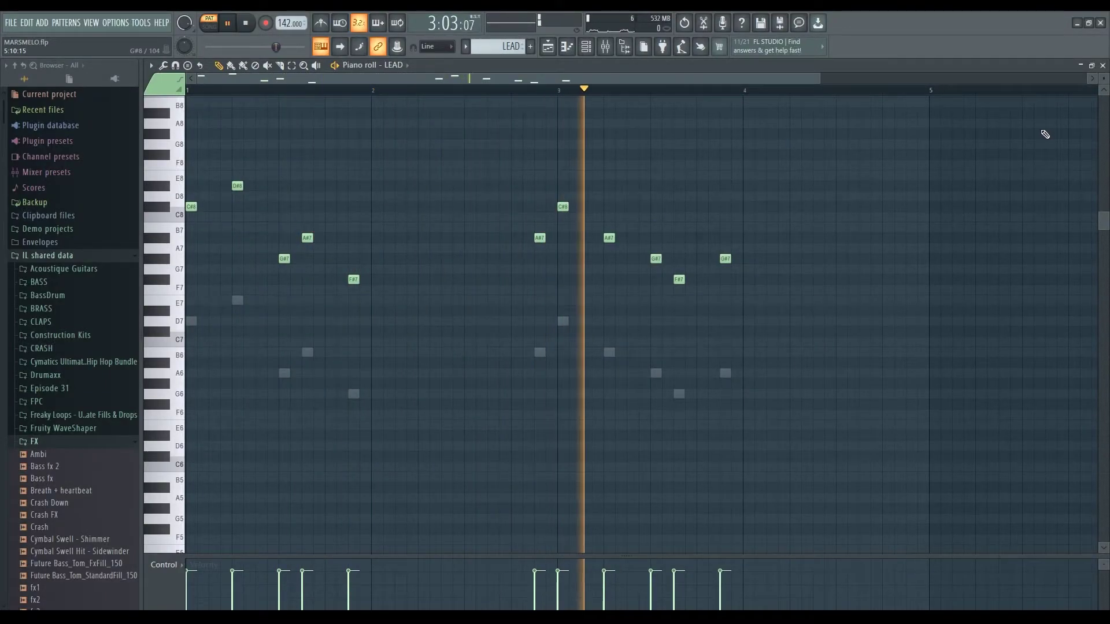
pyautogui.click(1102, 66)
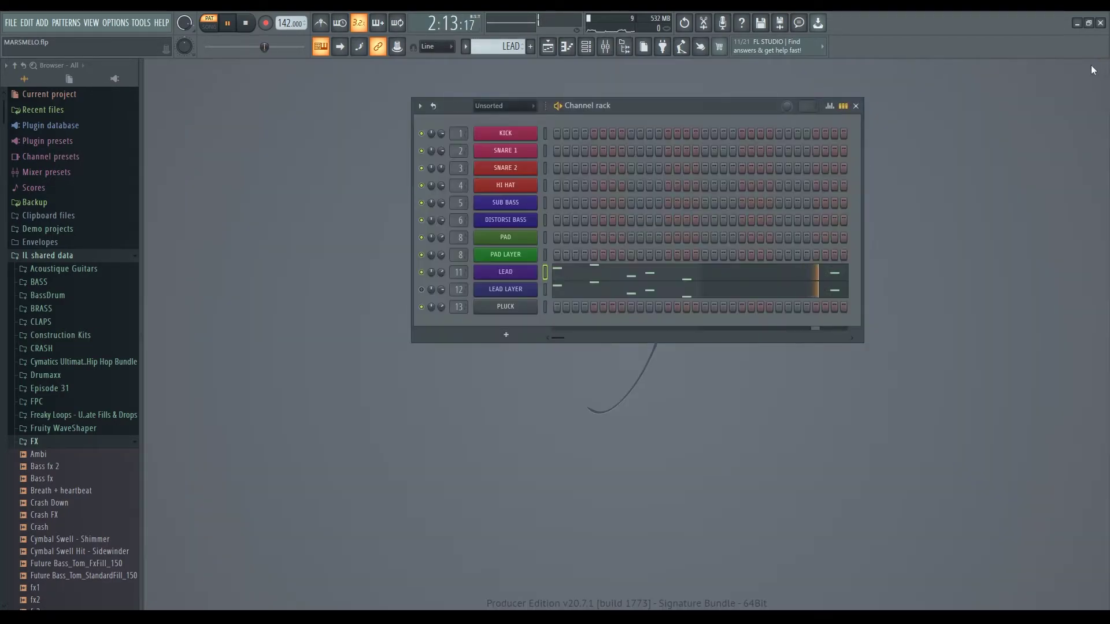
pyautogui.click(514, 292)
pyautogui.moveTo(602, 65); pyautogui.dragTo(646, 76)
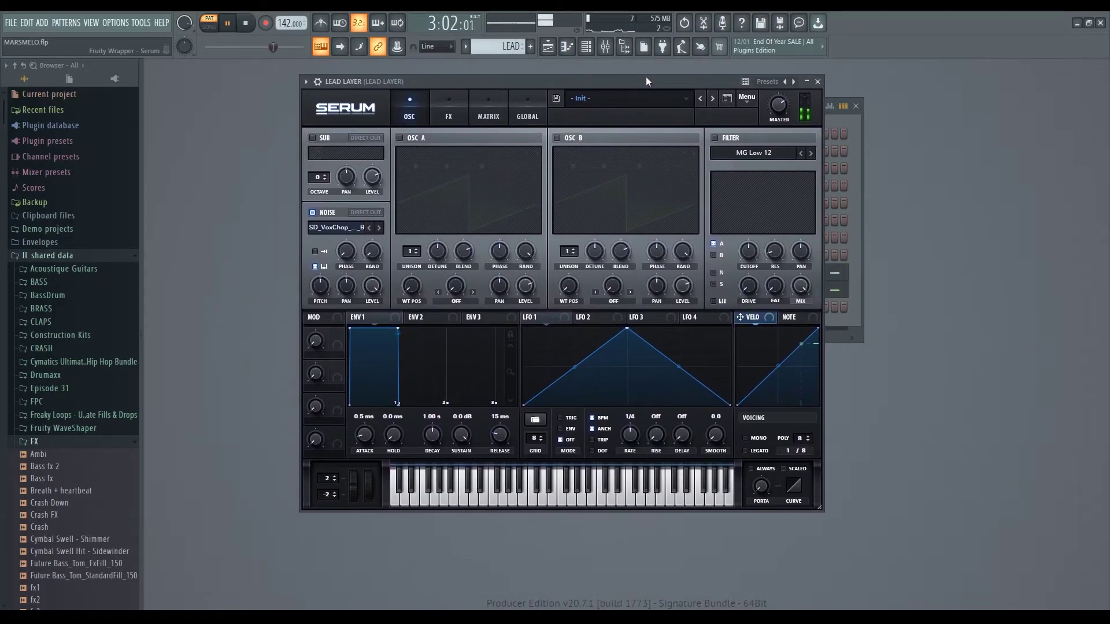
pyautogui.click(817, 80)
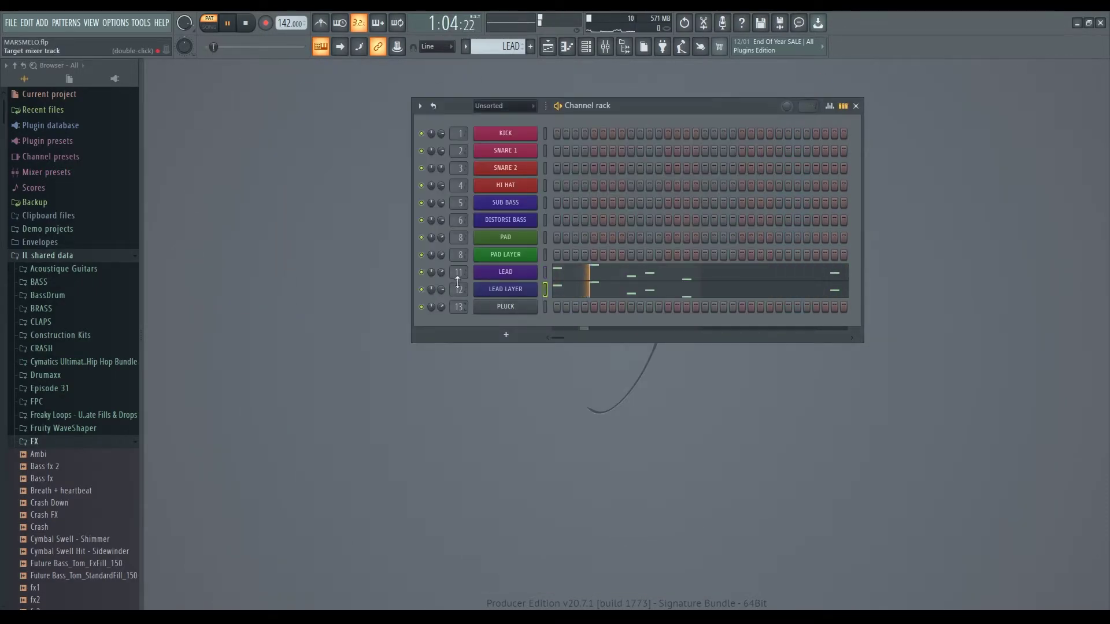
# Step: Inspect the LEAD channel's Serum settings and close the synth
pyautogui.click(505, 272)
pyautogui.moveTo(633, 118); pyautogui.dragTo(524, 107)
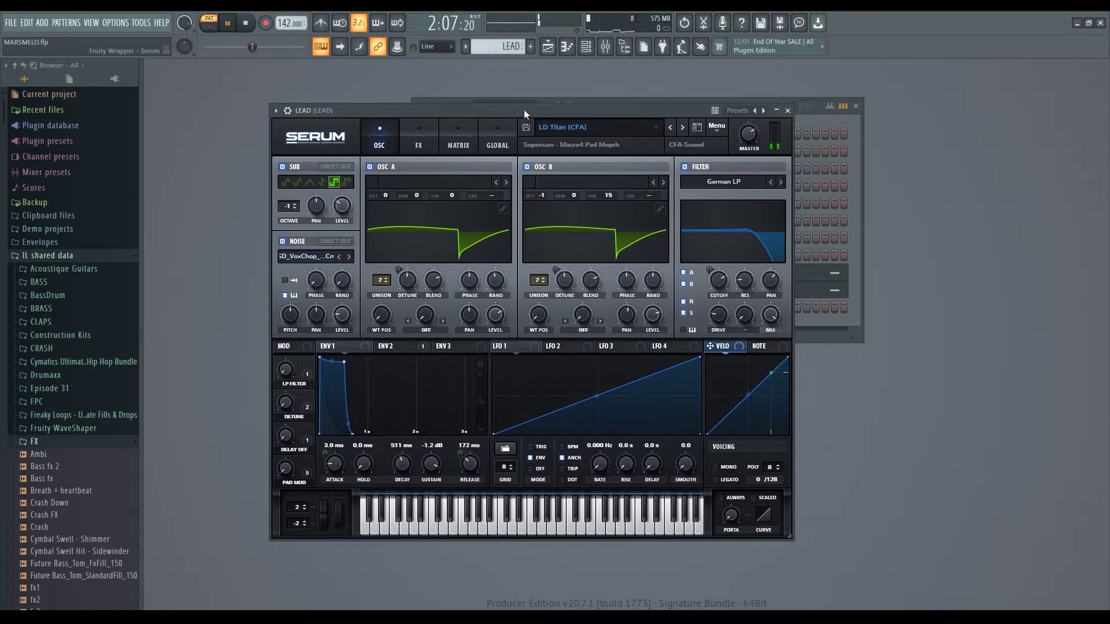
pyautogui.click(788, 104)
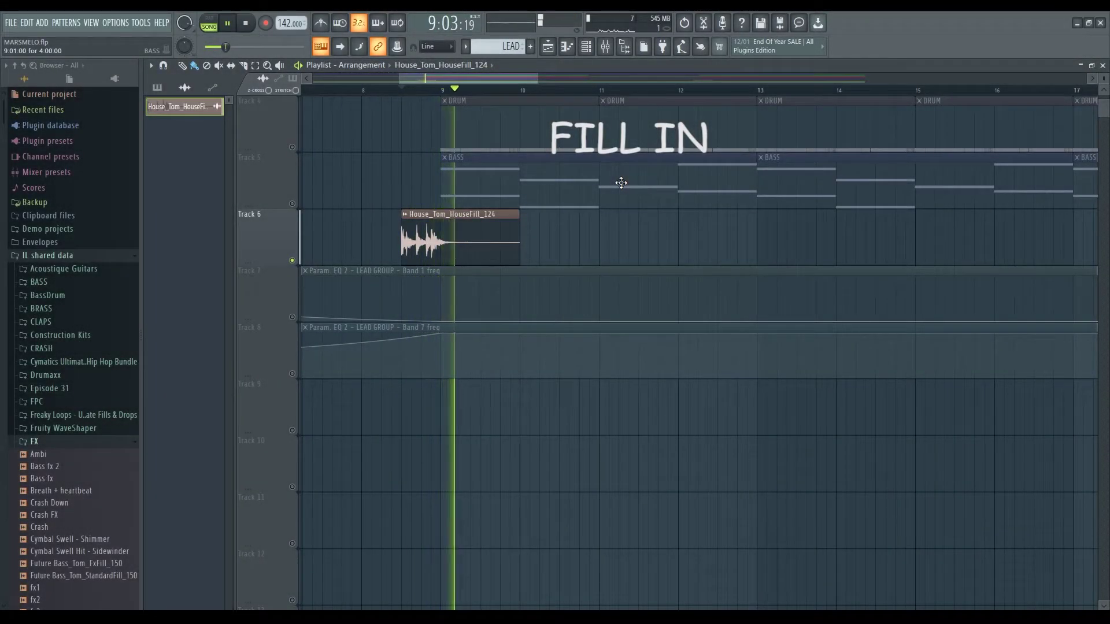
# Step: Play the playlist around the House_Tom_HouseFill_124 clip on Track 6 to hear the fill before bar 9
pyautogui.press('space')
pyautogui.scroll(3, 419, 152)
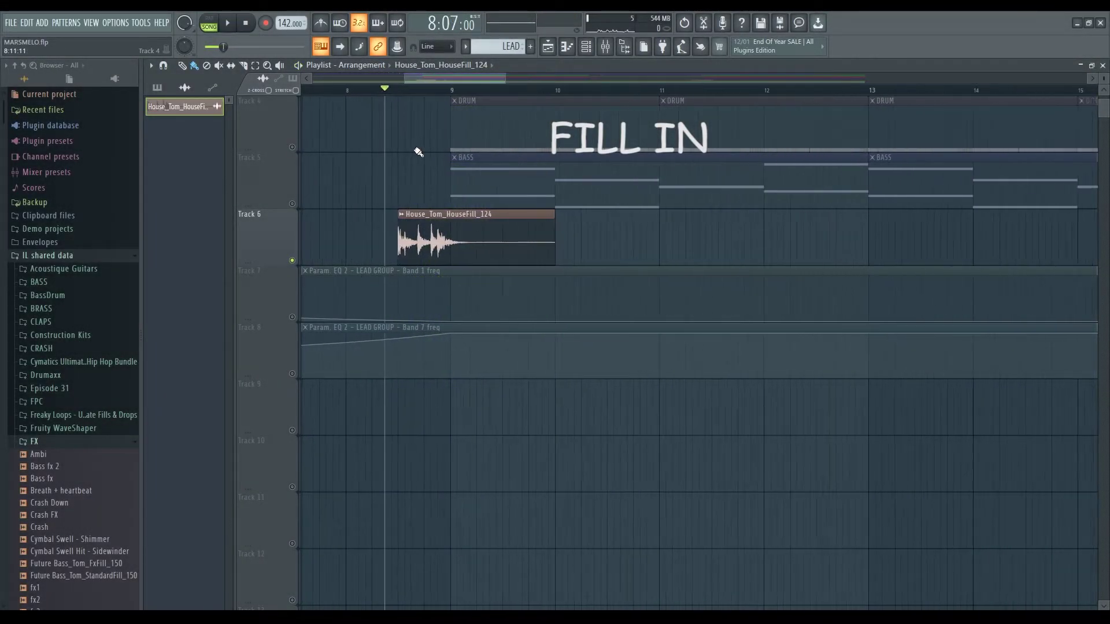
pyautogui.press('space')
pyautogui.press('space')
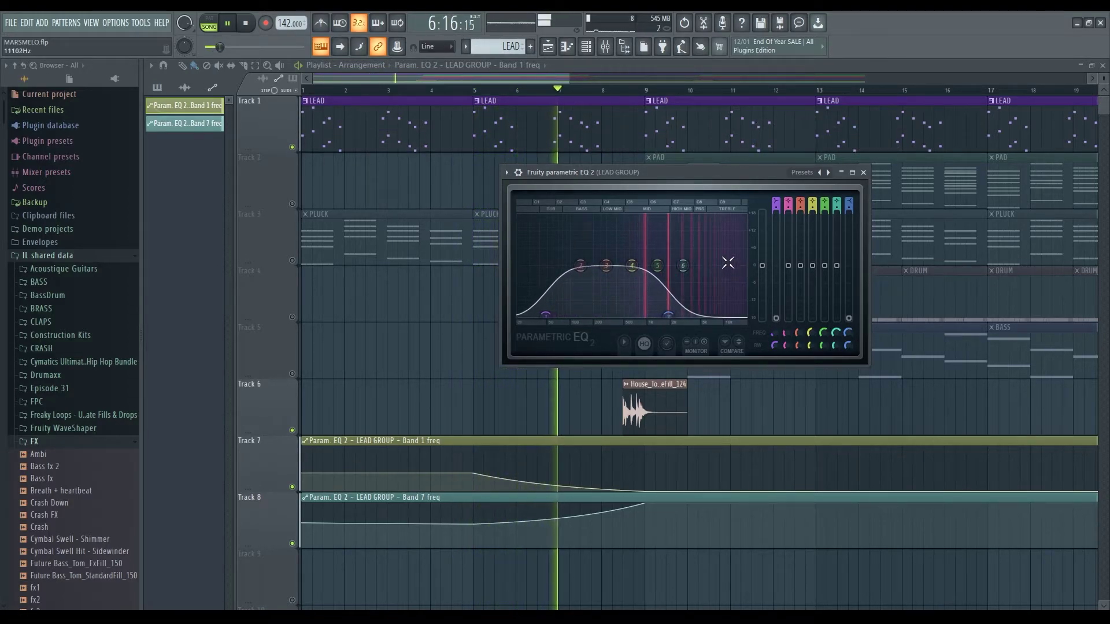
# Step: Move the LEAD GROUP's Fruity parametric EQ 2 window aside and play the full arrangement from the start
pyautogui.moveTo(699, 172); pyautogui.dragTo(746, 159)
pyautogui.press('space')
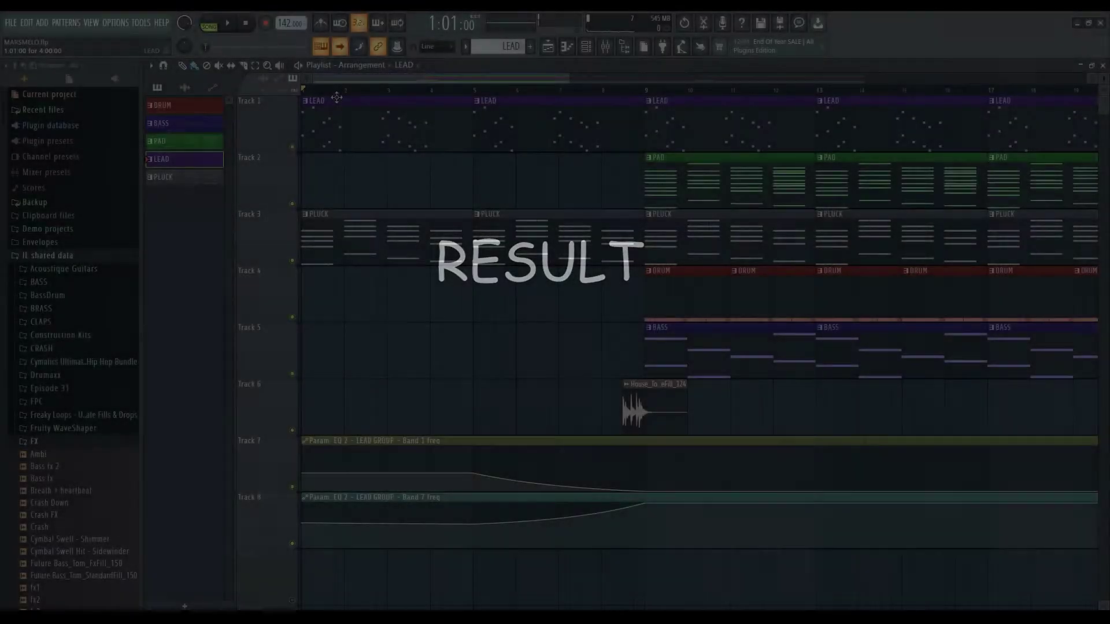
pyautogui.press('space')
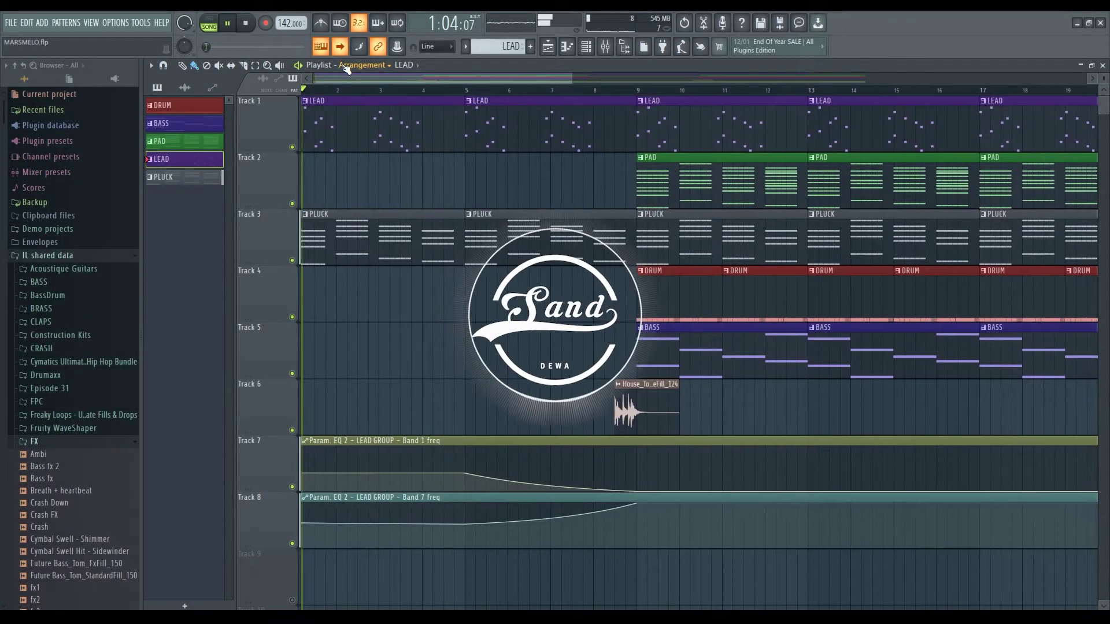